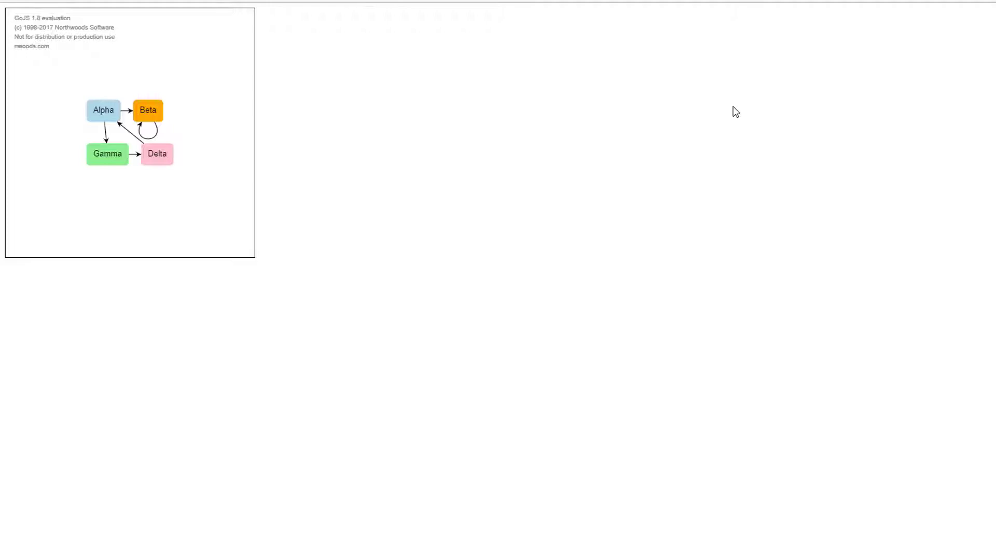
# - Open DevTools beside the diagram page and evaluate myDiagram in the Console
pyautogui.press('F12')
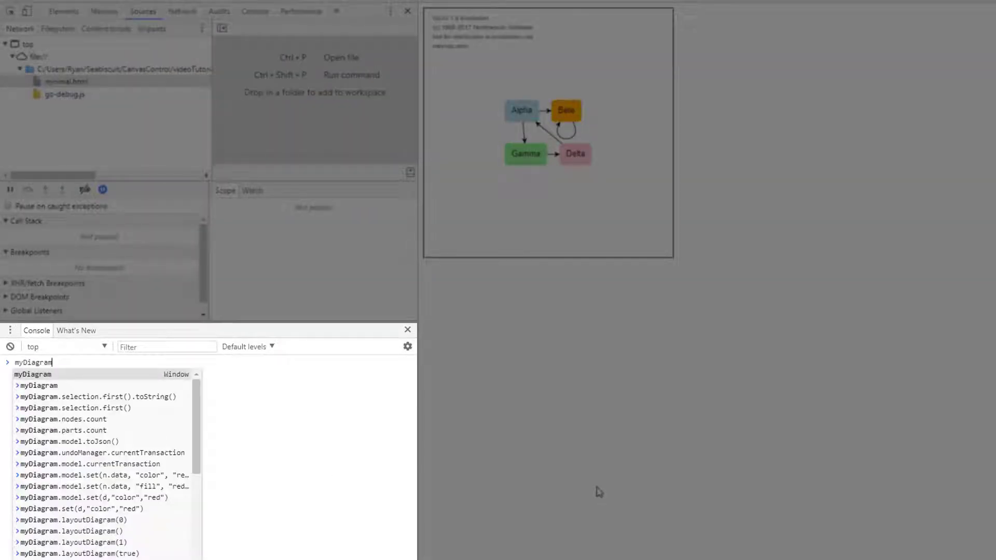
pyautogui.press('Return')
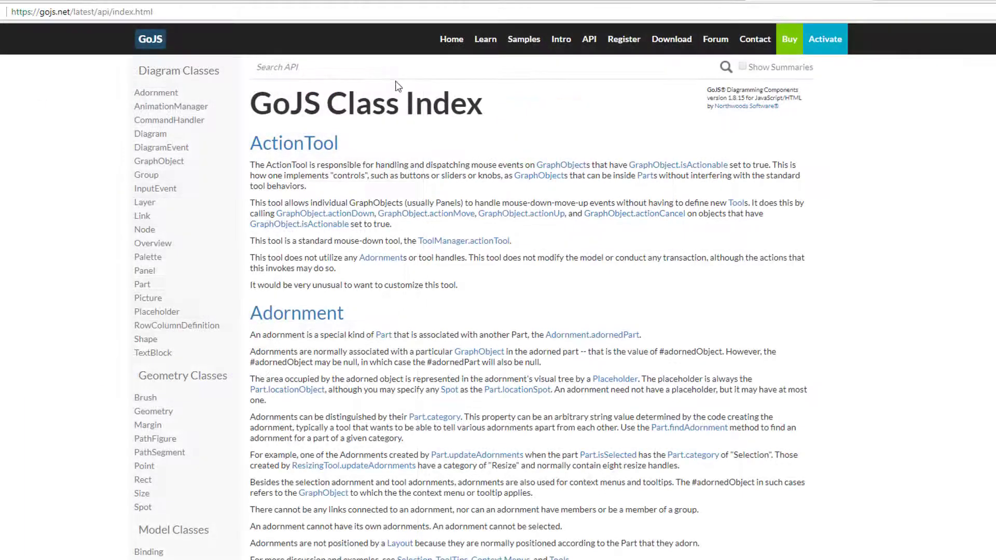
# - Look up Diagram.nodes in the GoJS API docs, then the Iterator class reference
pyautogui.click(403, 74)
pyautogui.write('nodes')
pyautogui.click(340, 92)
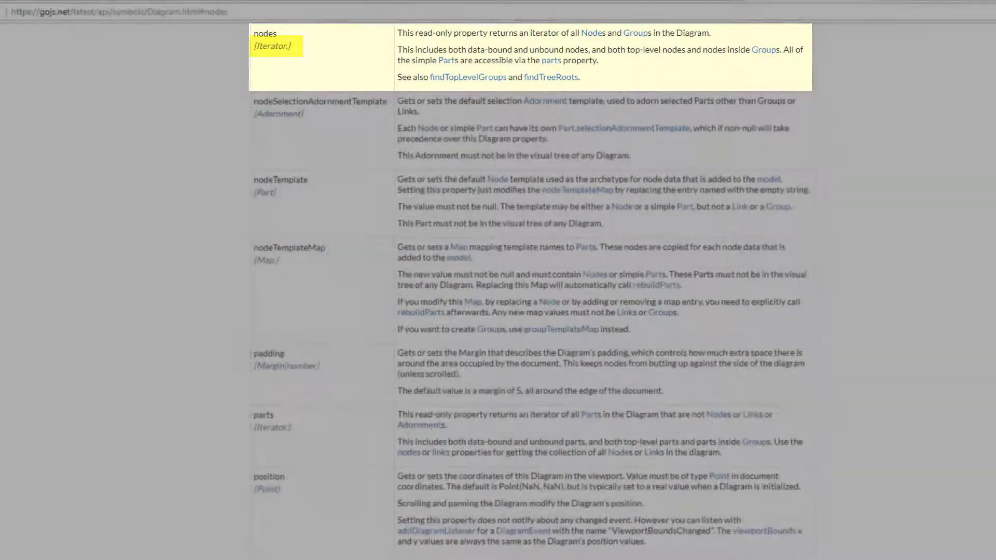
pyautogui.write('iterator')
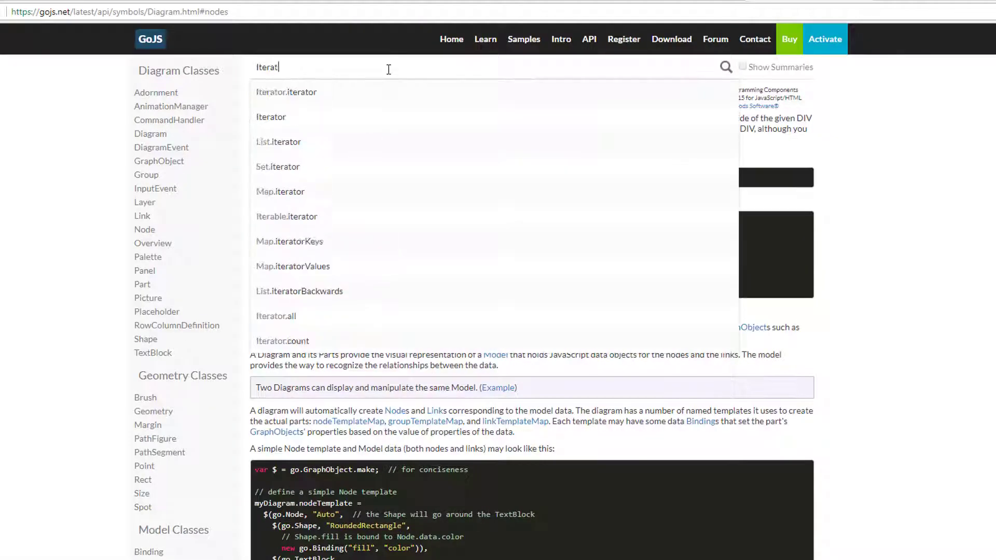
pyautogui.click(323, 121)
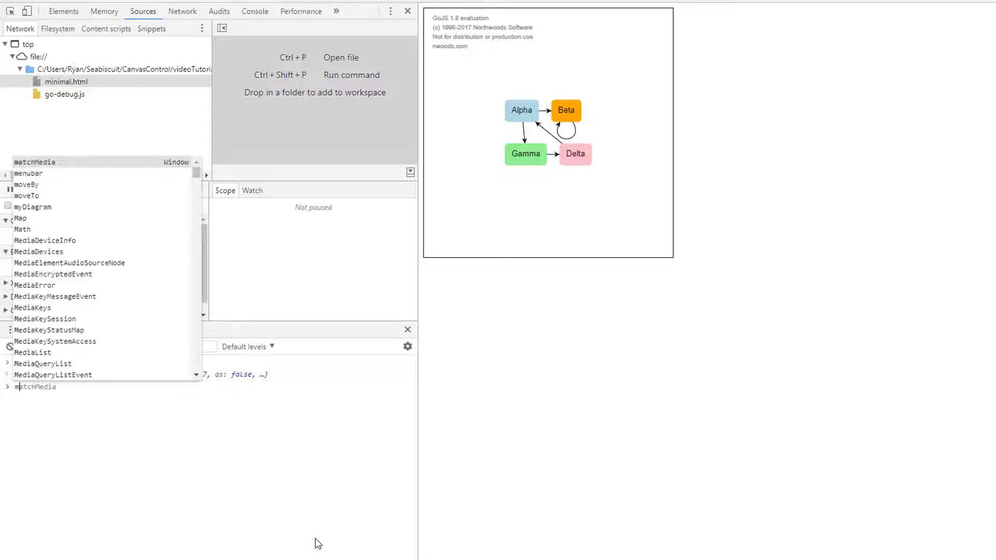
pyautogui.write('yDiagr')
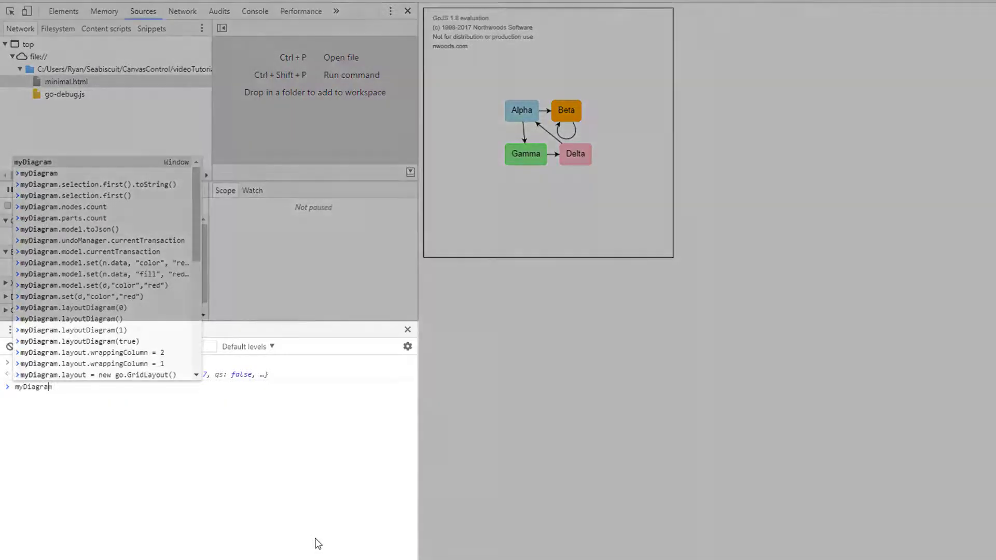
pyautogui.write('am.nodes')
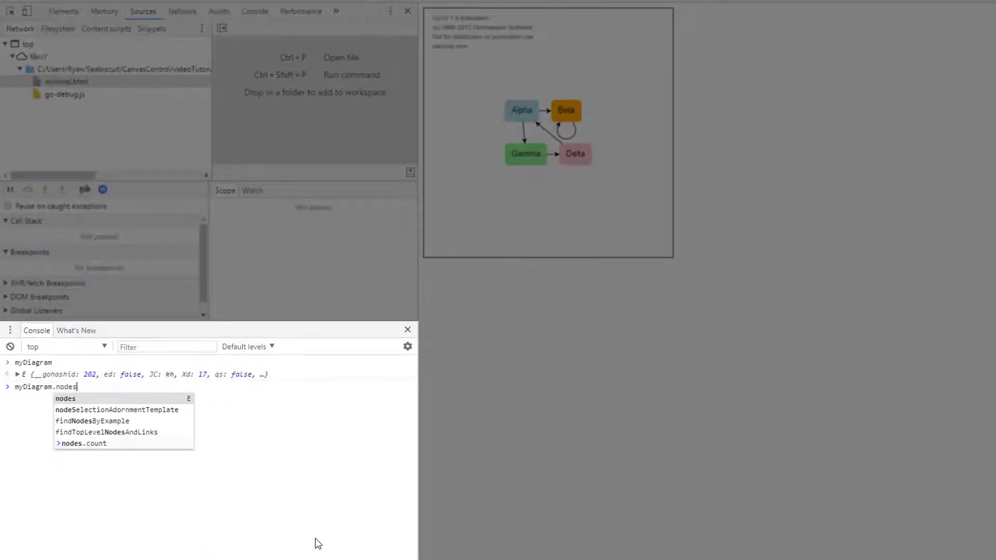
pyautogui.write('layout.toString(')
# - Evaluate myDiagram.nodes in the Console to inspect the nodes collection
pyautogui.press('Return')
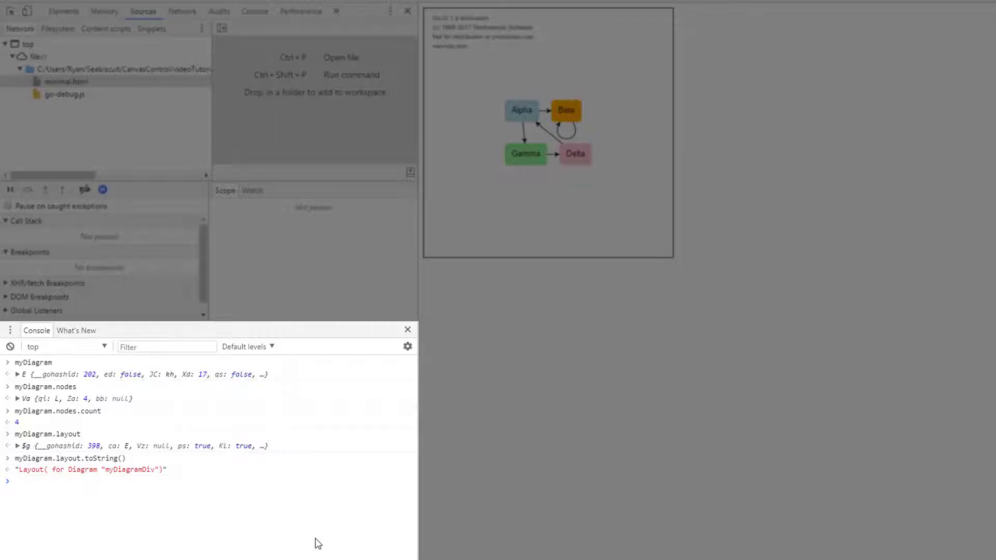
pyautogui.write('myDiagram.layout = new go.GridLayout()')
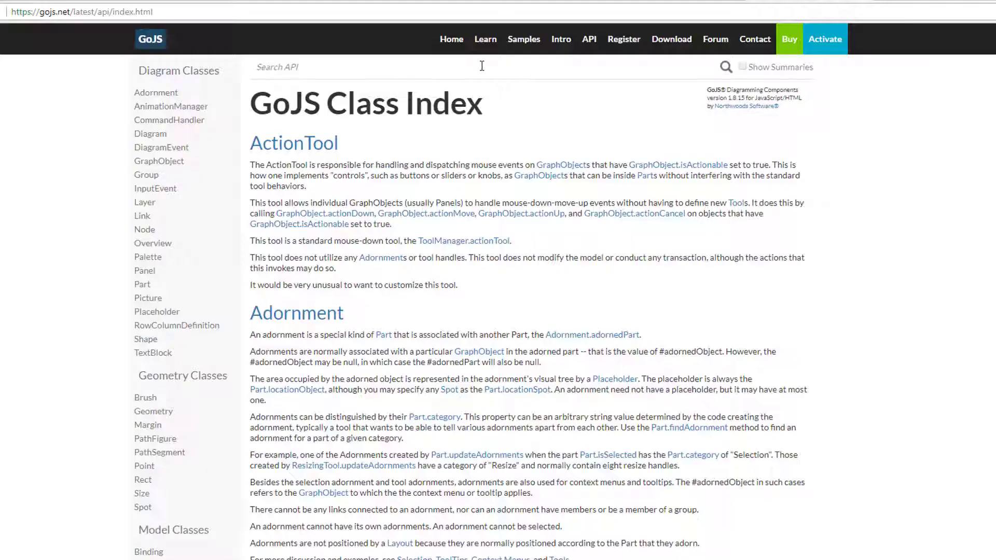
# - Search the GoJS API docs and open the GridLayout class reference
pyautogui.click(482, 65)
pyautogui.write('Grid')
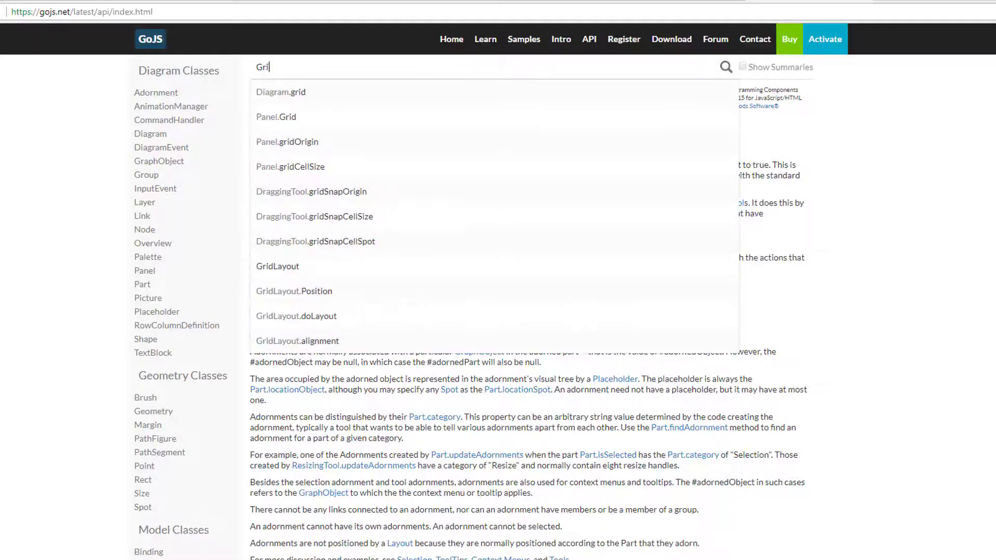
pyautogui.write('La')
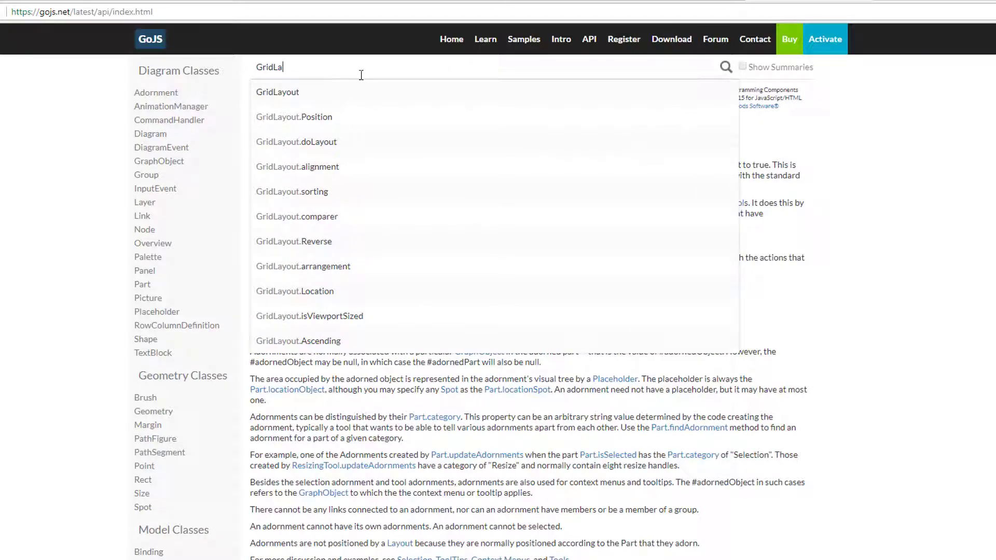
pyautogui.click(330, 96)
pyautogui.scroll(-1, 790, 299)
pyautogui.scroll(-4, 789, 299)
pyautogui.scroll(-2, 790, 301)
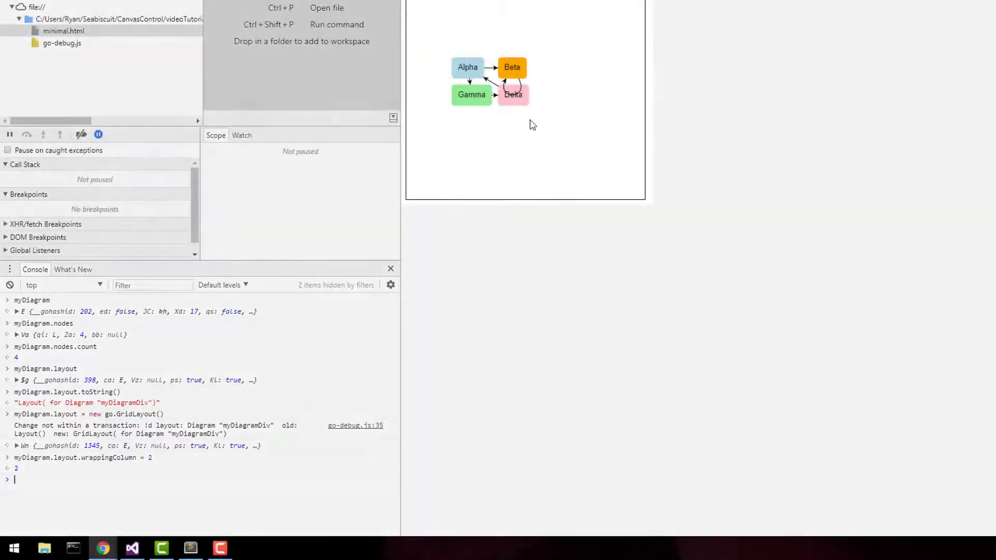
# - Drag the Beta, Alpha and Gamma nodes out of their grid positions
pyautogui.moveTo(517, 74); pyautogui.dragTo(540, 43)
pyautogui.moveTo(463, 66); pyautogui.dragTo(462, 48)
pyautogui.moveTo(474, 92)
pyautogui.mouseDown()
pyautogui.moveTo(565, 131)
pyautogui.moveTo(577, 116)
pyautogui.mouseUp()
pyautogui.write('myDiagram')
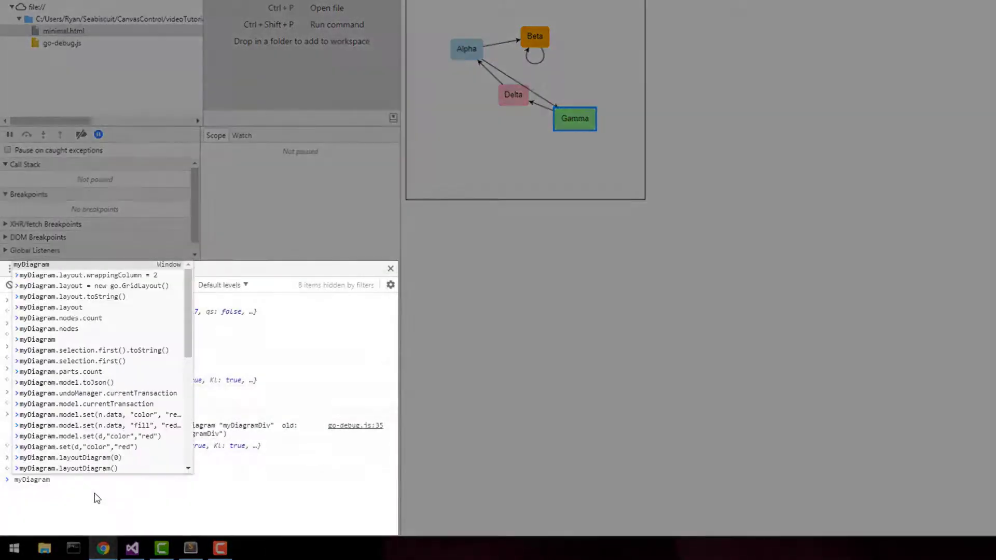
pyautogui.write('.layoutDiagram()')
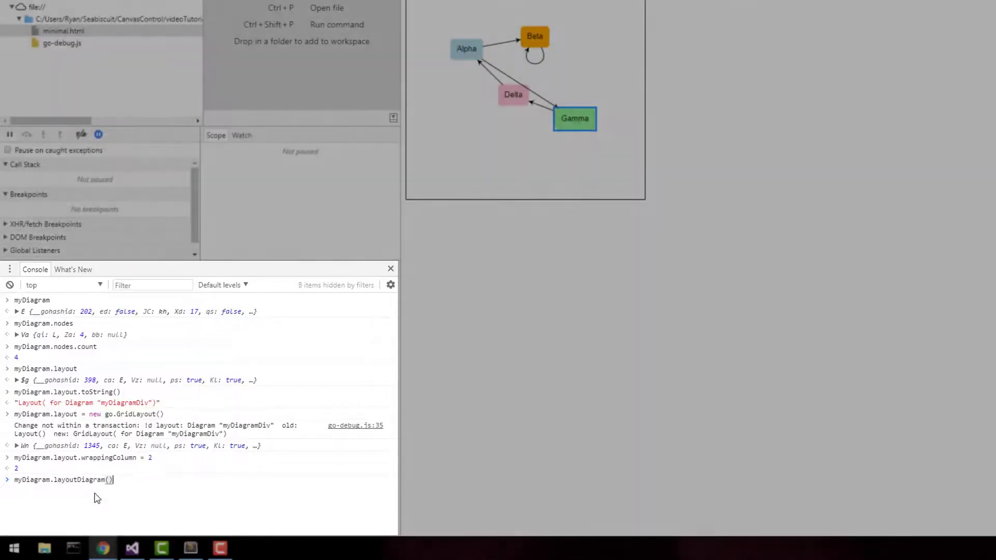
# - Run myDiagram.layoutDiagram, then recall the command to change its argument to true
pyautogui.press('Return')
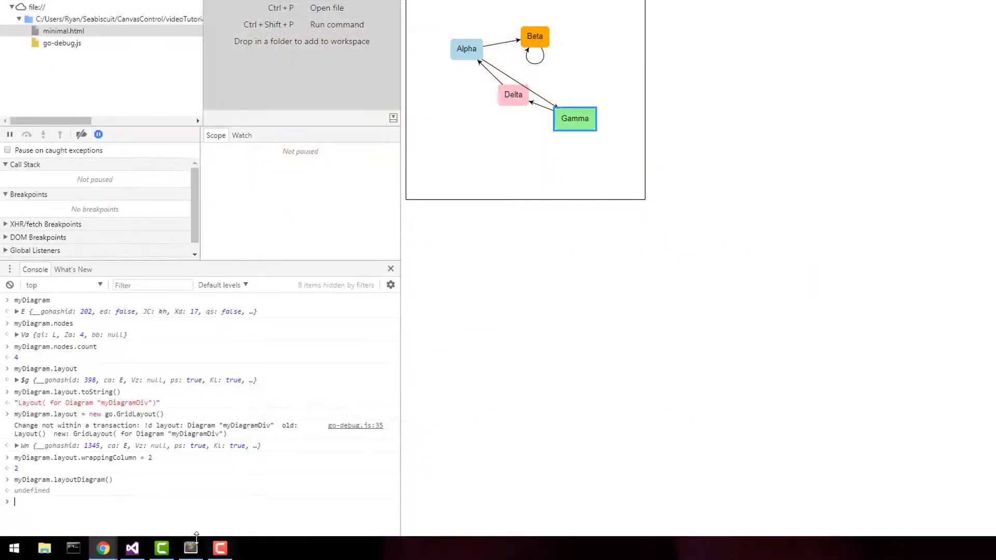
pyautogui.write('m')
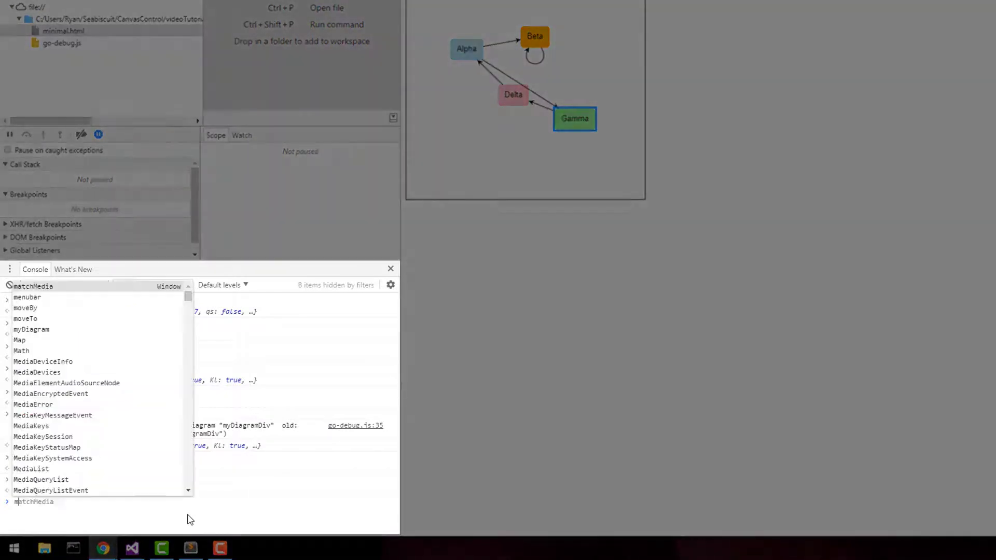
pyautogui.write('yDiagram.layoutDiagram(')
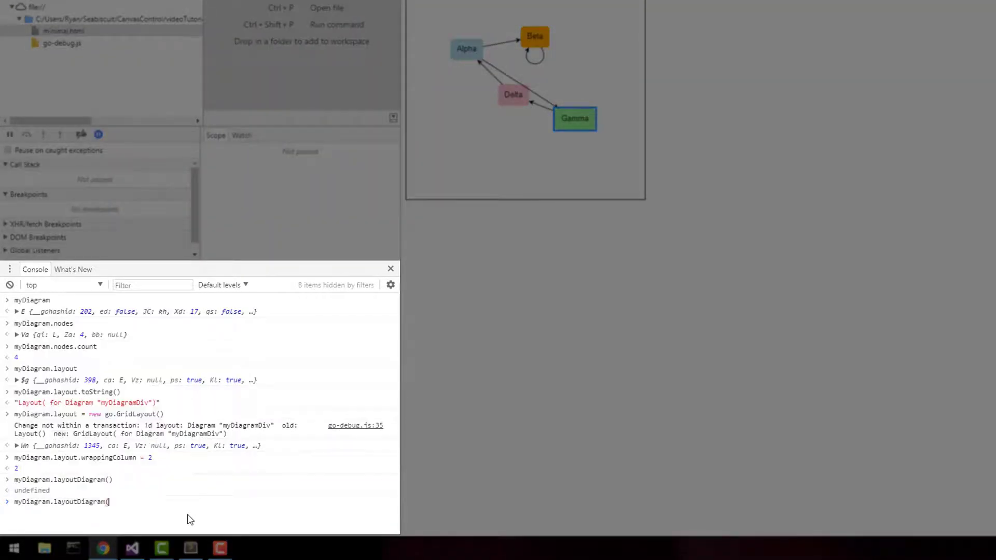
pyautogui.write('false)')
pyautogui.press('Return')
pyautogui.press('Up')
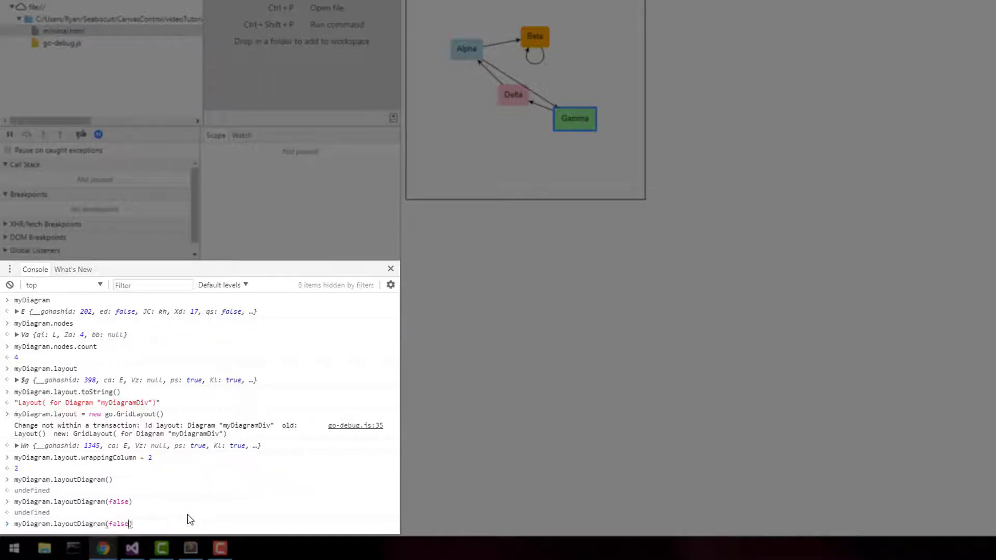
pyautogui.press('BackSpace')
pyautogui.press('BackSpace')
pyautogui.press('BackSpace')
pyautogui.write('true')
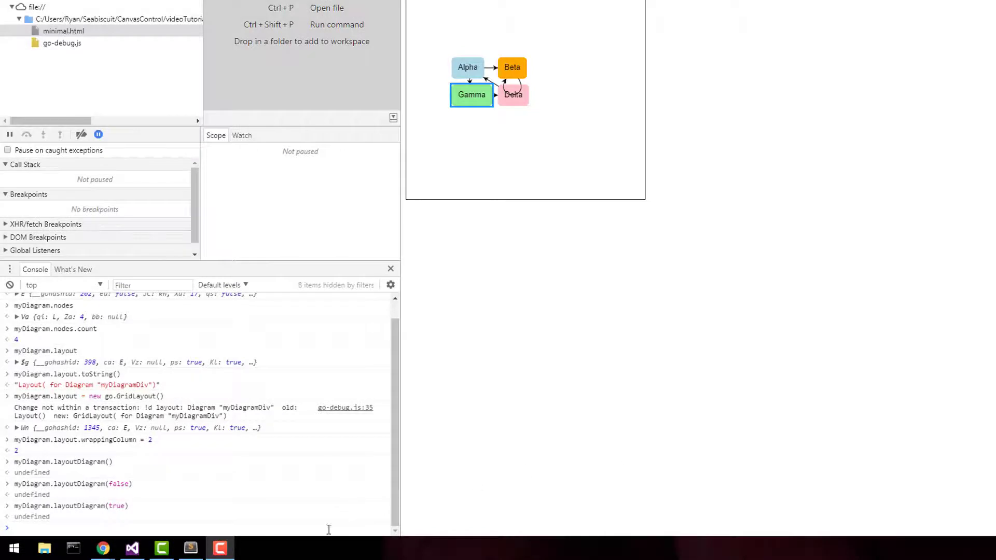
# - Run myDiagram.selection.first() in the Console to fetch the selected Beta node
pyautogui.click(328, 530)
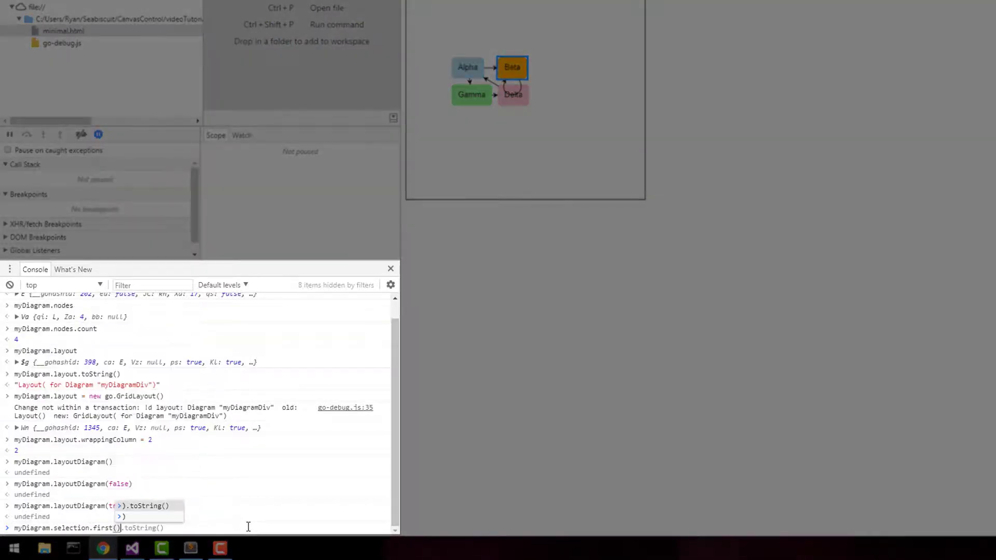
pyautogui.press('Return')
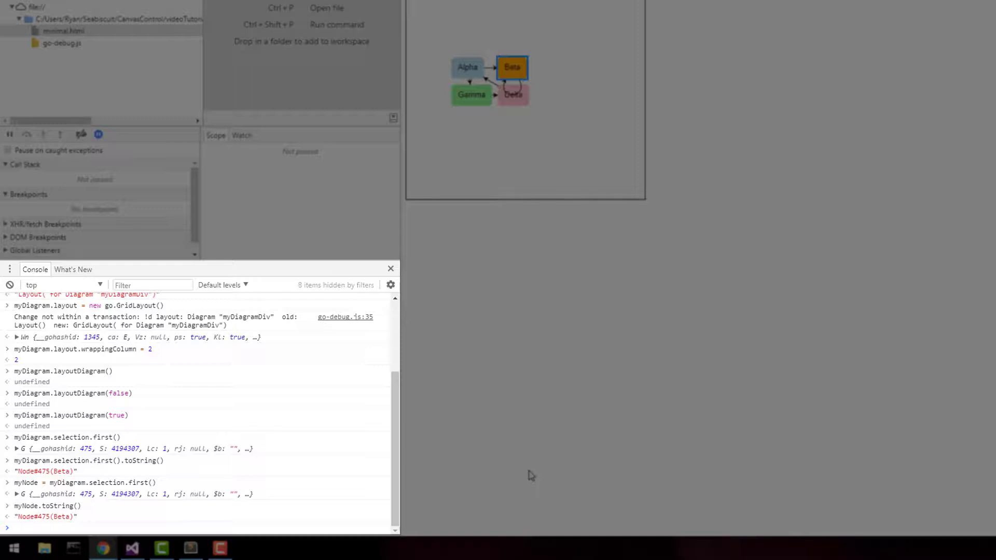
pyautogui.write('myDiagram.model.set')
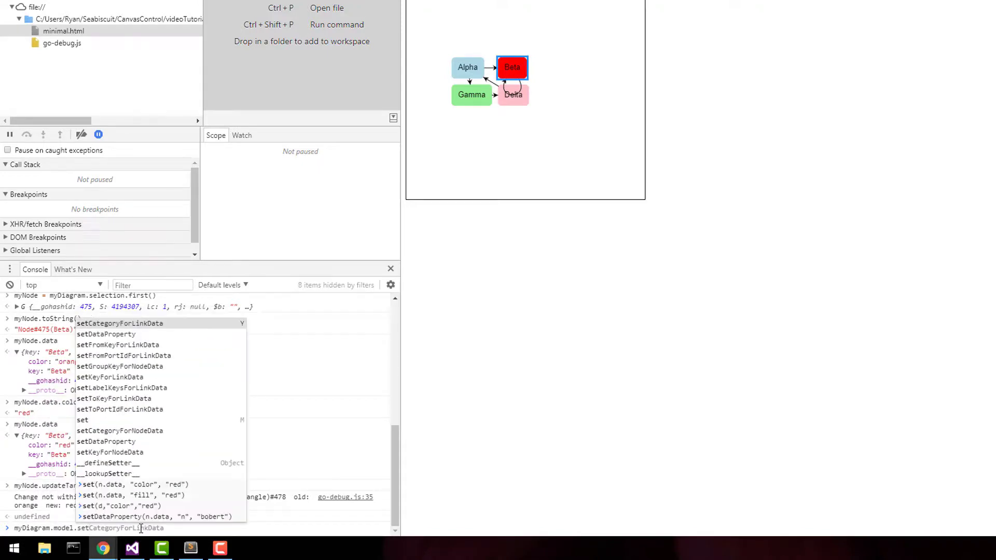
pyautogui.write('(')
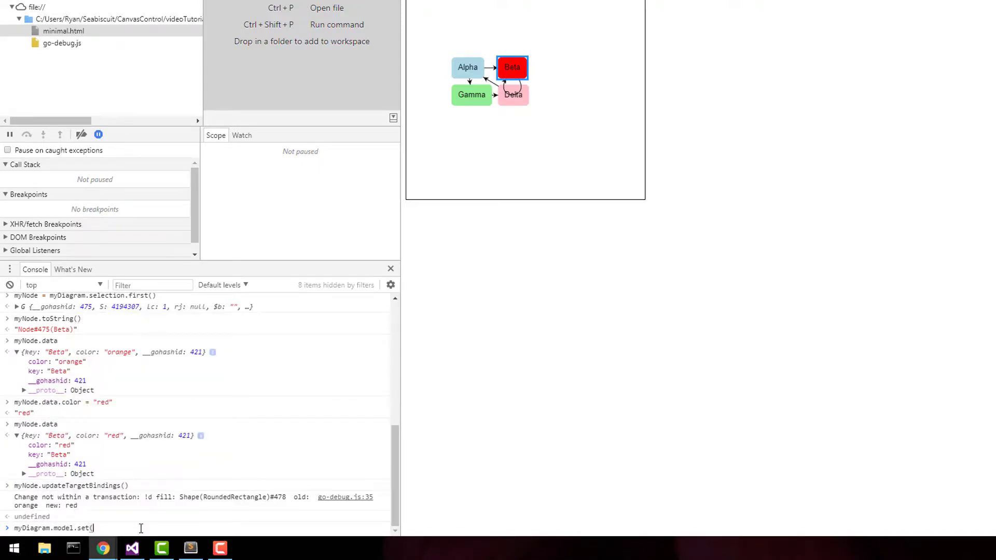
pyautogui.write('myNode.data,')
pyautogui.write(' "color"')
pyautogui.write(', "')
pyautogui.write('orange")')
# - Run myDiagram.model.set(myNode.data, "color", "orange") to make Beta orange
pyautogui.press('Return')
pyautogui.press('Return')
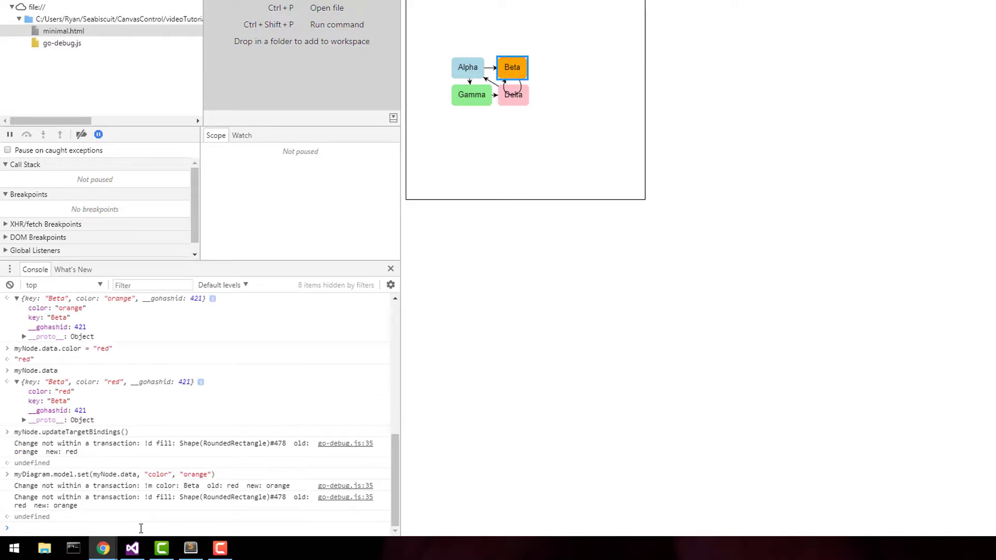